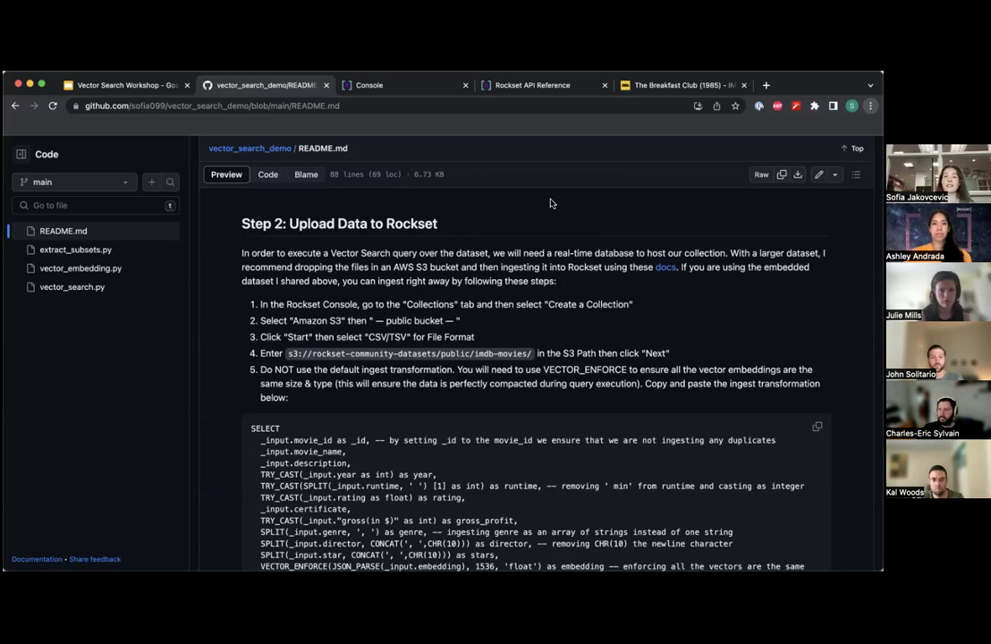
In the Rockset Console, start a new collection with Amazon S3 as the data source, using the public bucket integration
{"action": "scroll", "coordinate": [460, 235], "scroll_direction": "down", "scroll_amount": 5}
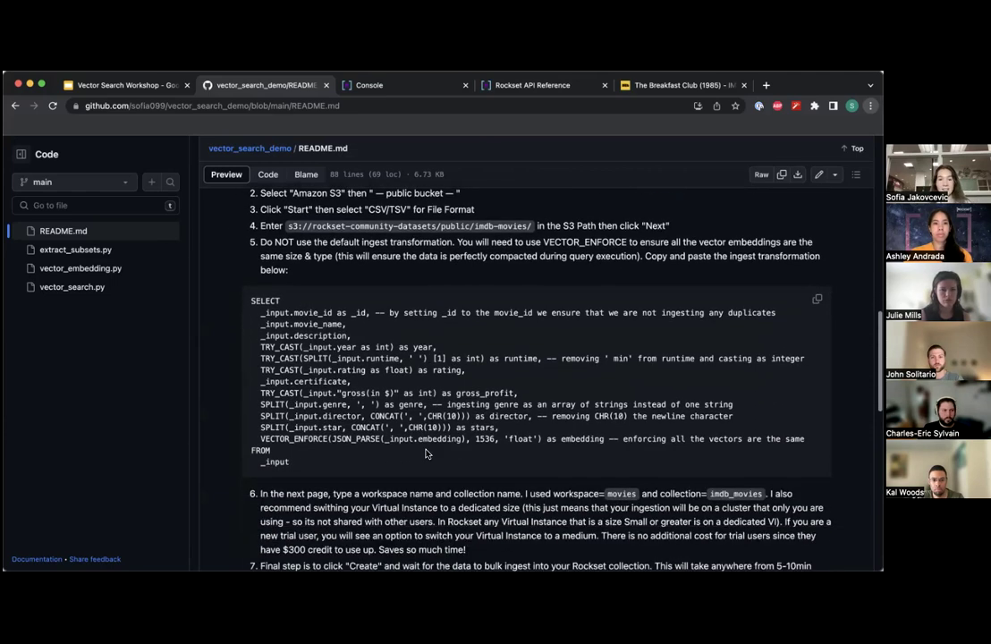
{"action": "scroll", "coordinate": [428, 454], "scroll_direction": "up", "scroll_amount": 5}
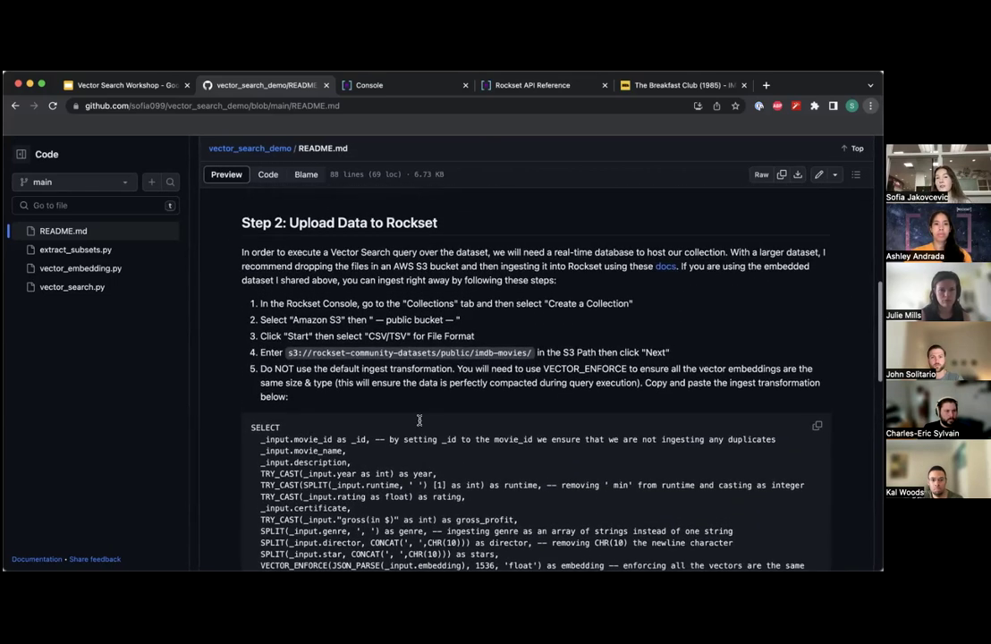
{"action": "left_click", "coordinate": [399, 90]}
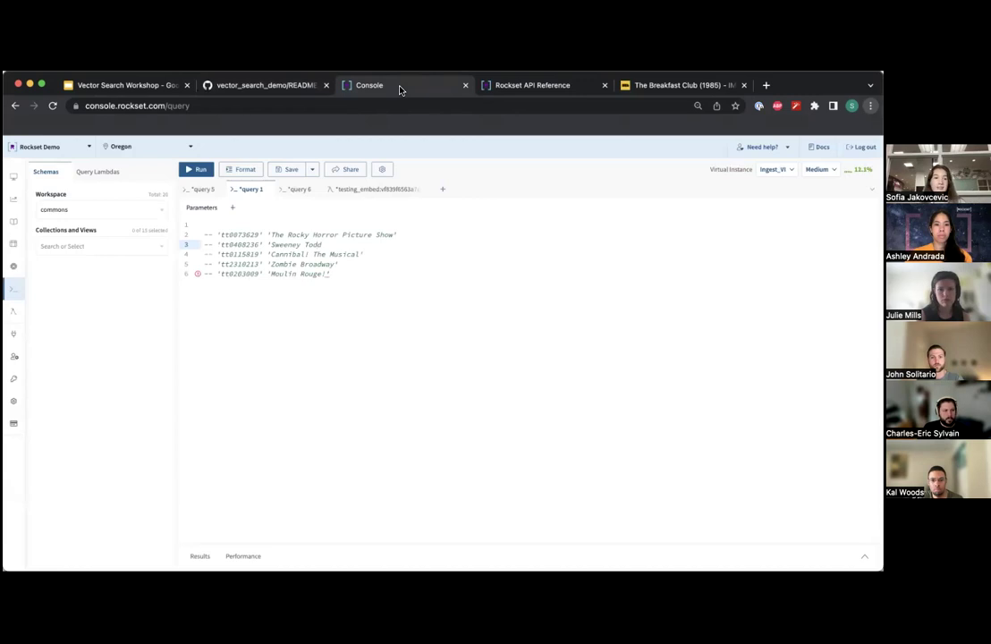
{"action": "left_click", "coordinate": [13, 247]}
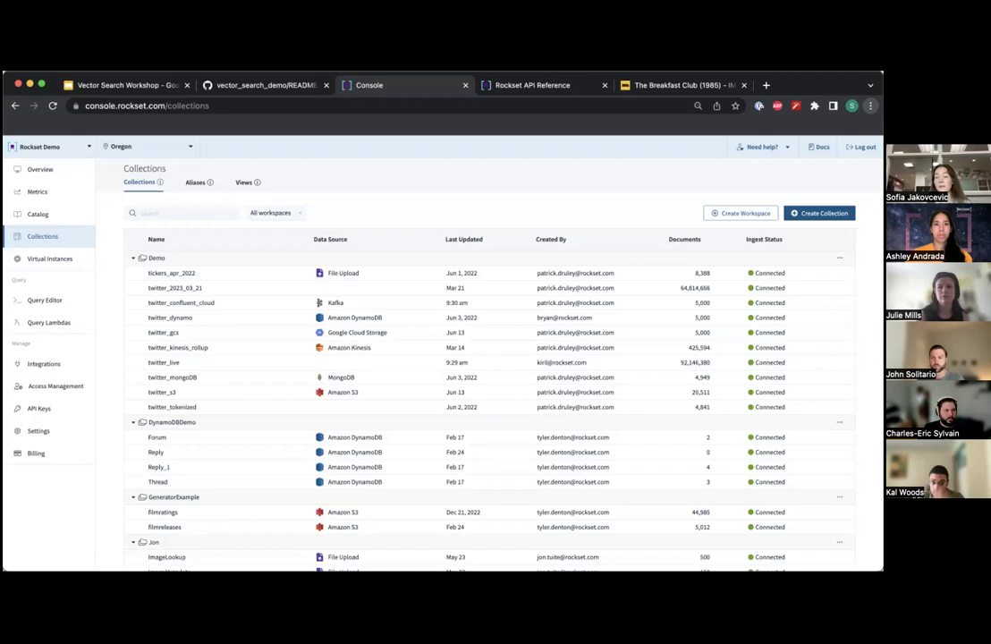
{"action": "left_click", "coordinate": [819, 213]}
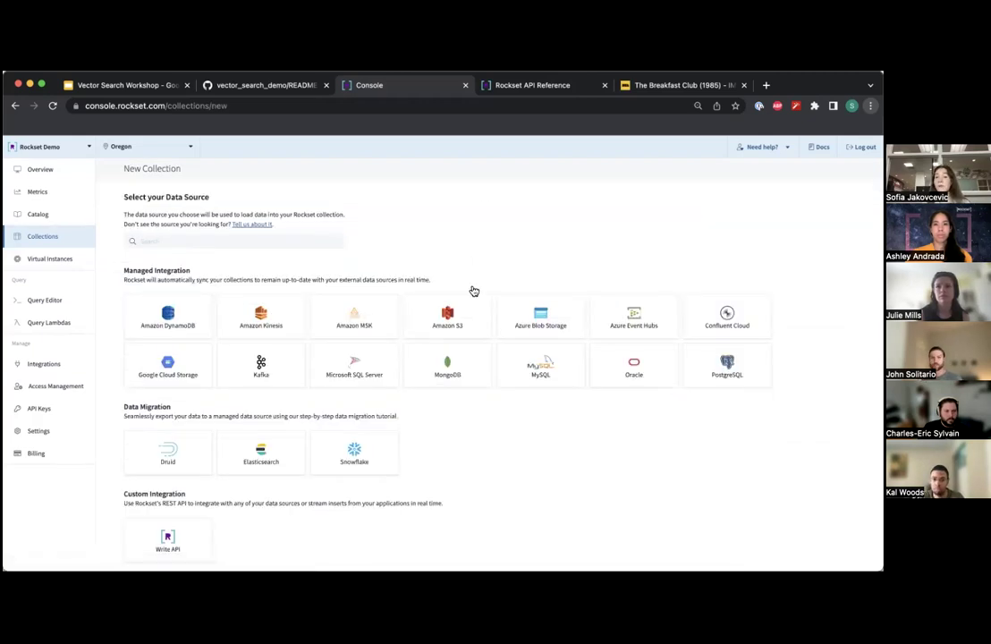
{"action": "left_click", "coordinate": [463, 320]}
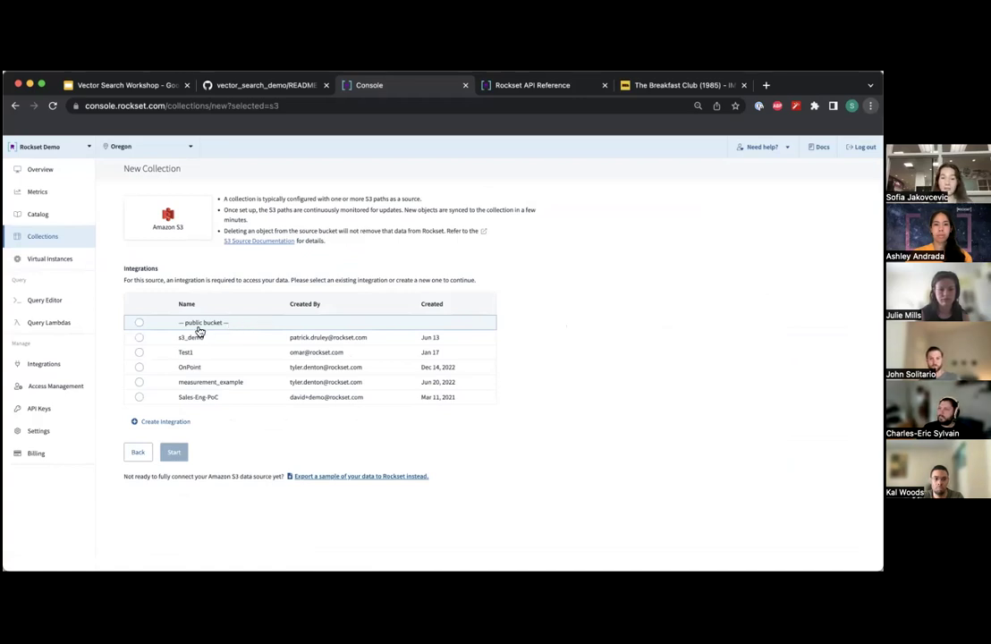
{"action": "left_click", "coordinate": [139, 324]}
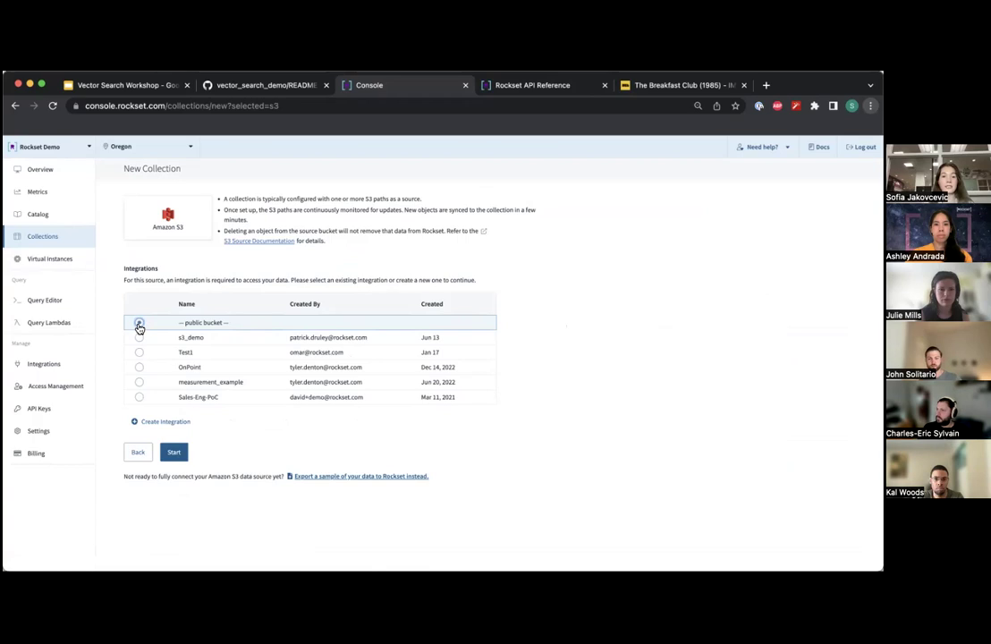
{"action": "left_click", "coordinate": [175, 455]}
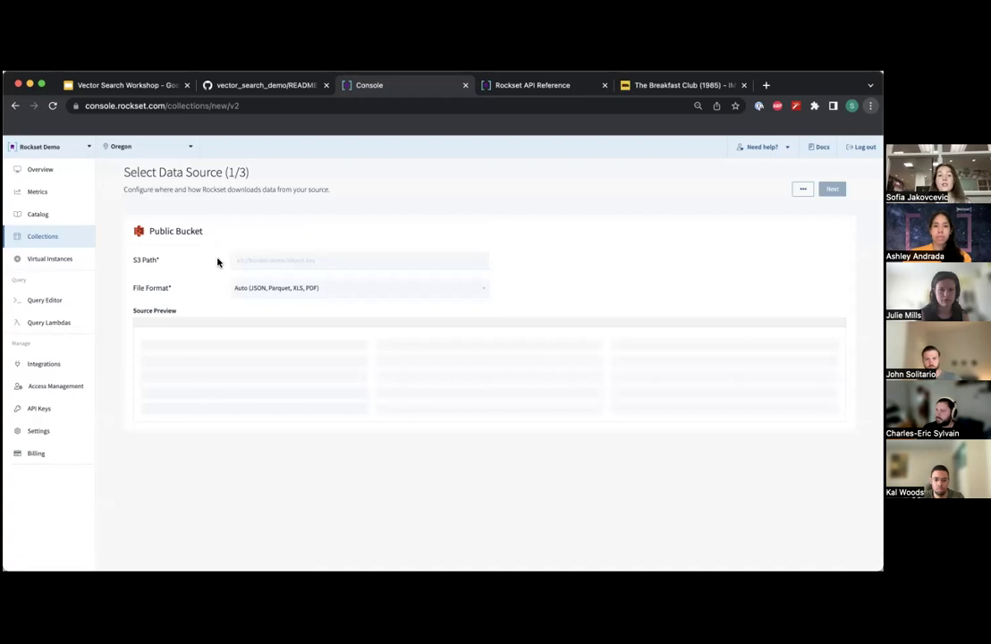
Configure the source with CSV/TSV file format and the README's S3 path s3://rockset-community-datasets/public/imdb-movies/, and proceed to the data transformation
{"action": "left_click", "coordinate": [261, 290]}
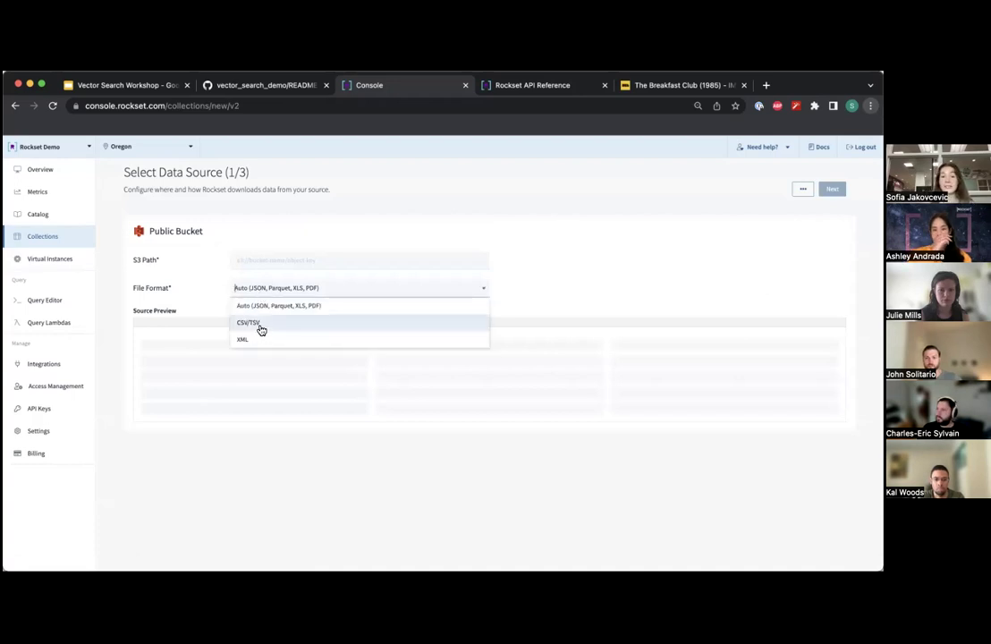
{"action": "left_click", "coordinate": [261, 323]}
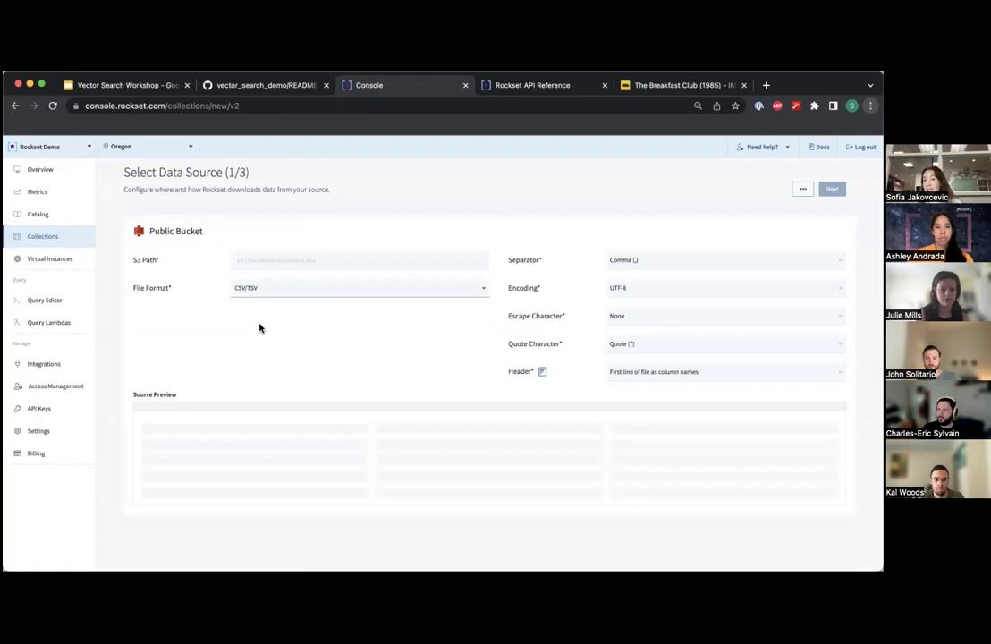
{"action": "left_click", "coordinate": [269, 85]}
{"action": "left_click_drag", "start_coordinate": [289, 352], "coordinate": [531, 356]}
{"action": "key", "text": "super+c"}
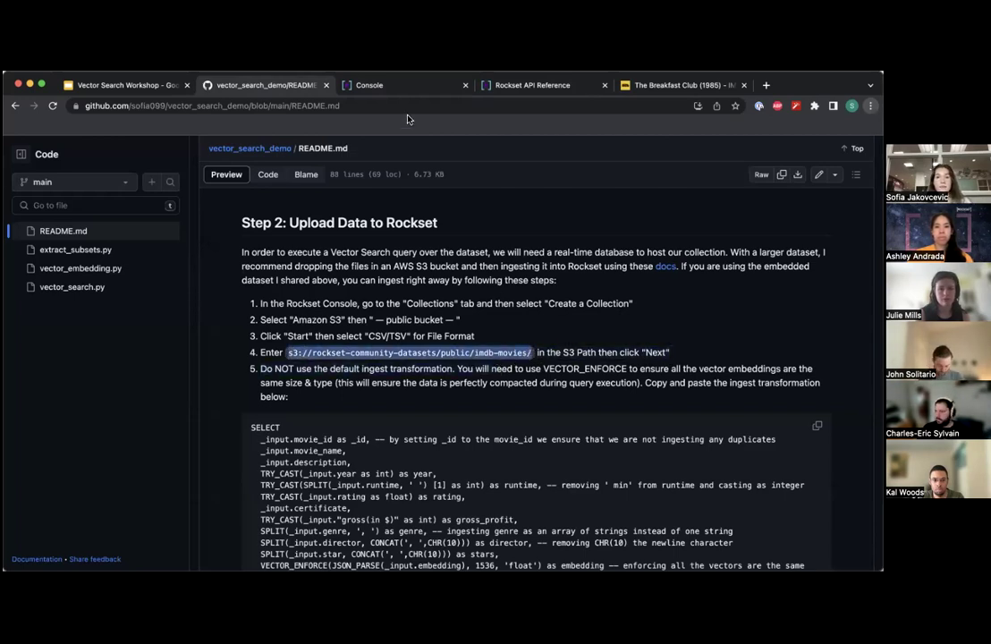
{"action": "left_click", "coordinate": [399, 88]}
{"action": "left_click", "coordinate": [284, 260]}
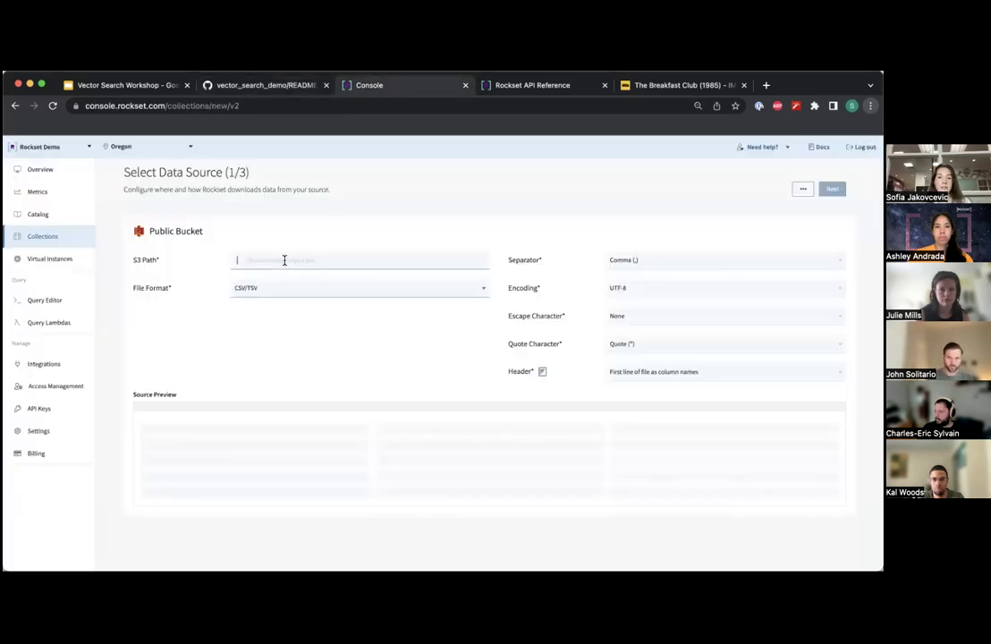
{"action": "key", "text": "super+v"}
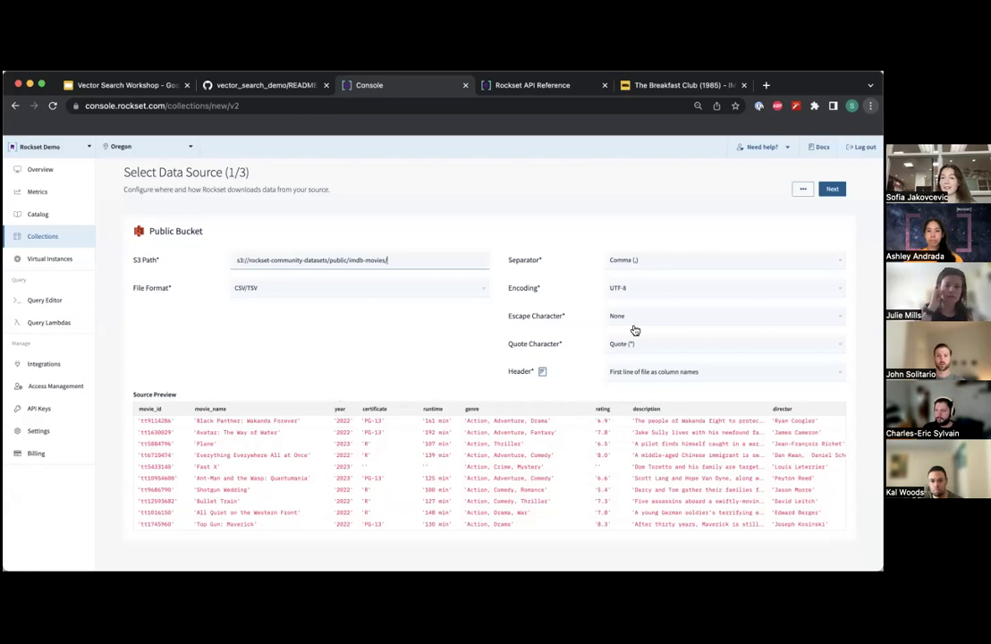
{"action": "key", "text": "Return"}
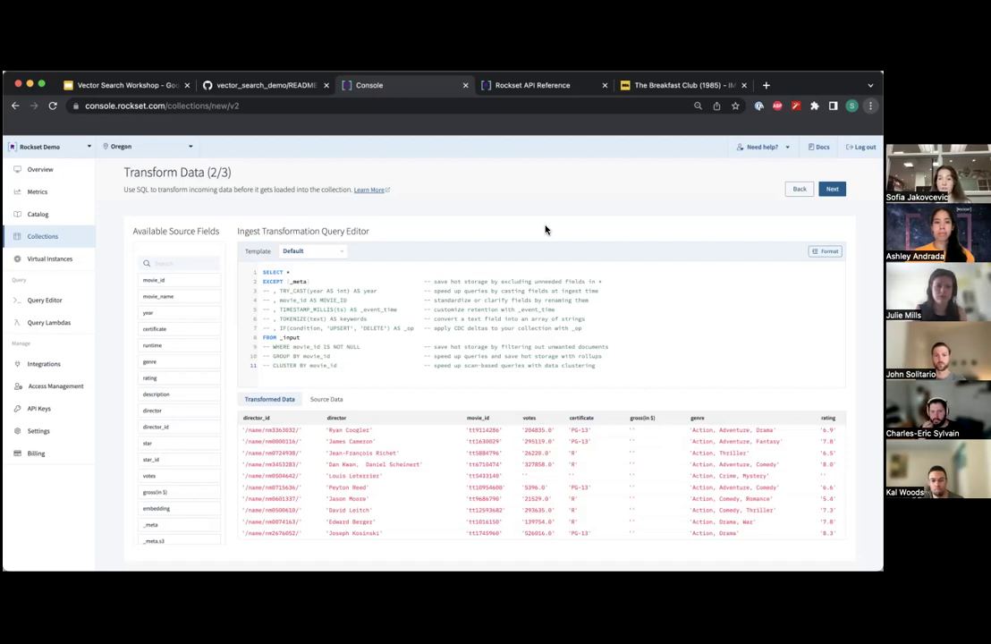
Replace the default ingest transformation with the README's SQL query that uses VECTOR_ENFORCE on the embeddings, and proceed to the collection configuration
{"action": "left_click", "coordinate": [272, 89]}
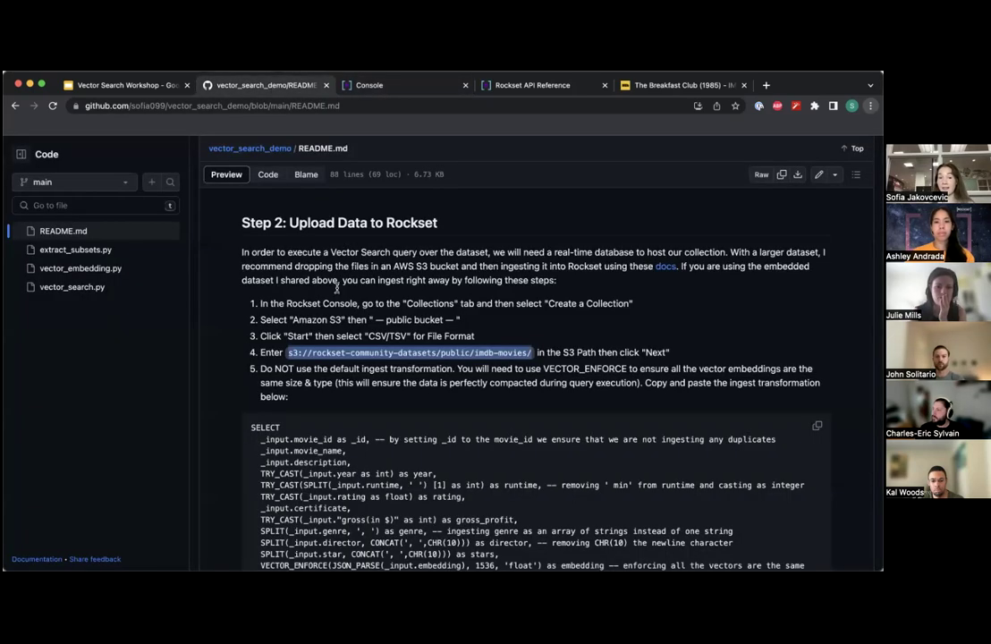
{"action": "scroll", "coordinate": [355, 412], "scroll_direction": "down", "scroll_amount": 3}
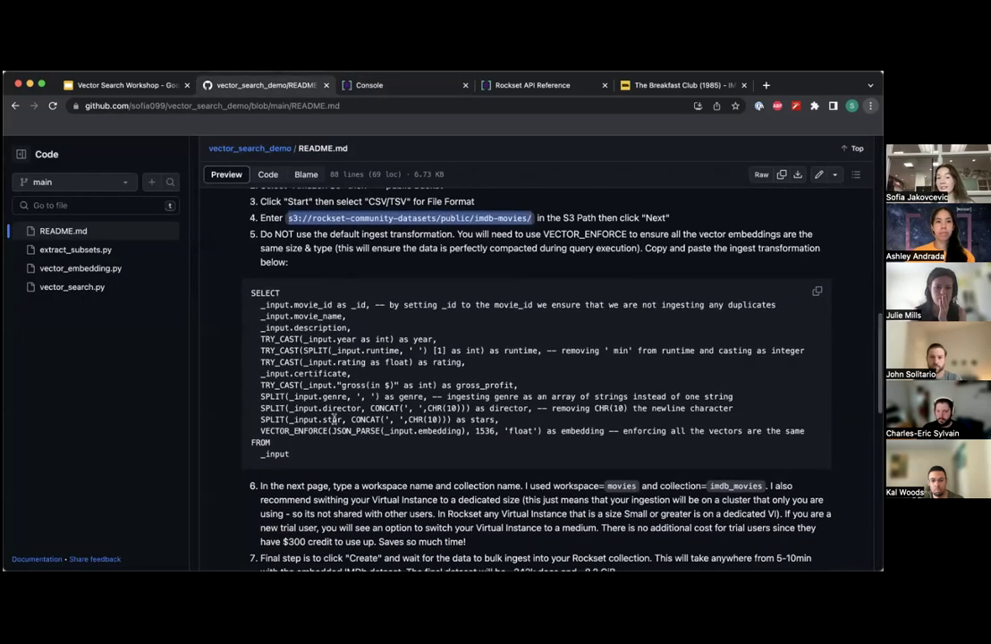
{"action": "left_click_drag", "start_coordinate": [306, 461], "coordinate": [248, 298]}
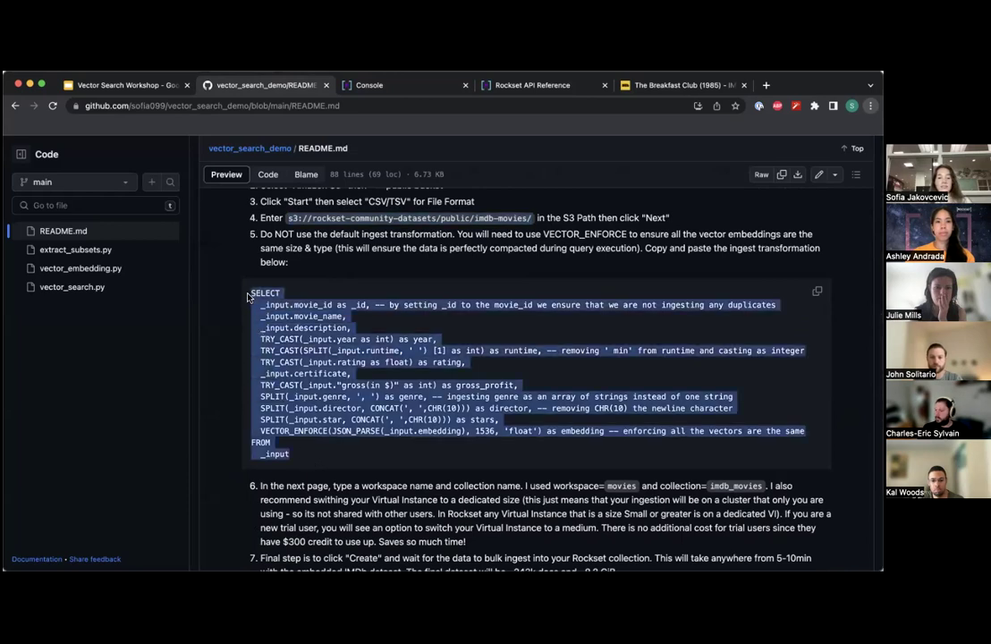
{"action": "left_click", "coordinate": [329, 85]}
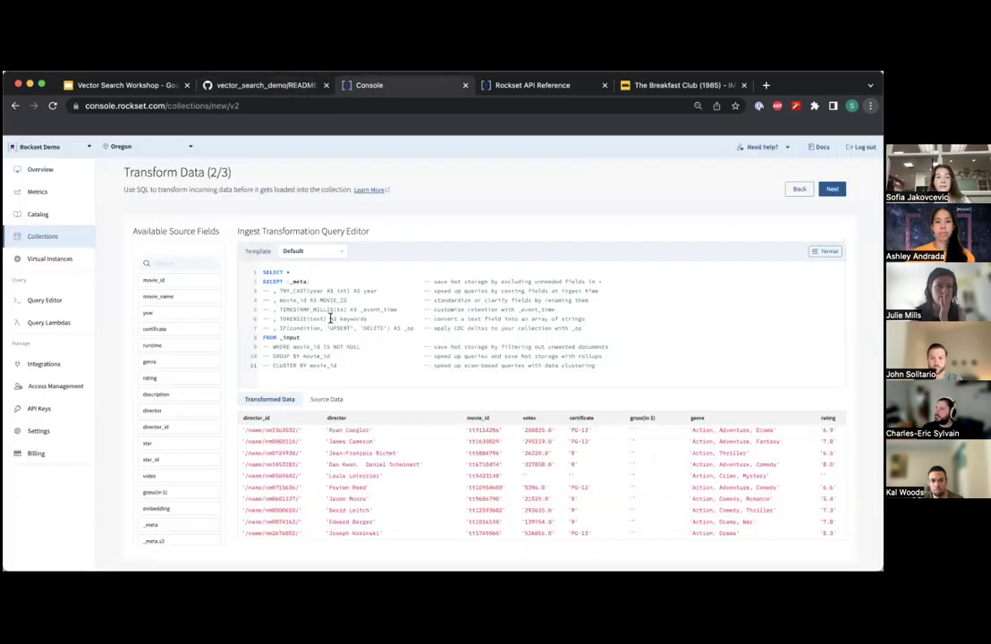
{"action": "key", "text": "ctrl+v"}
{"action": "scroll", "coordinate": [330, 319], "scroll_direction": "down", "scroll_amount": 2}
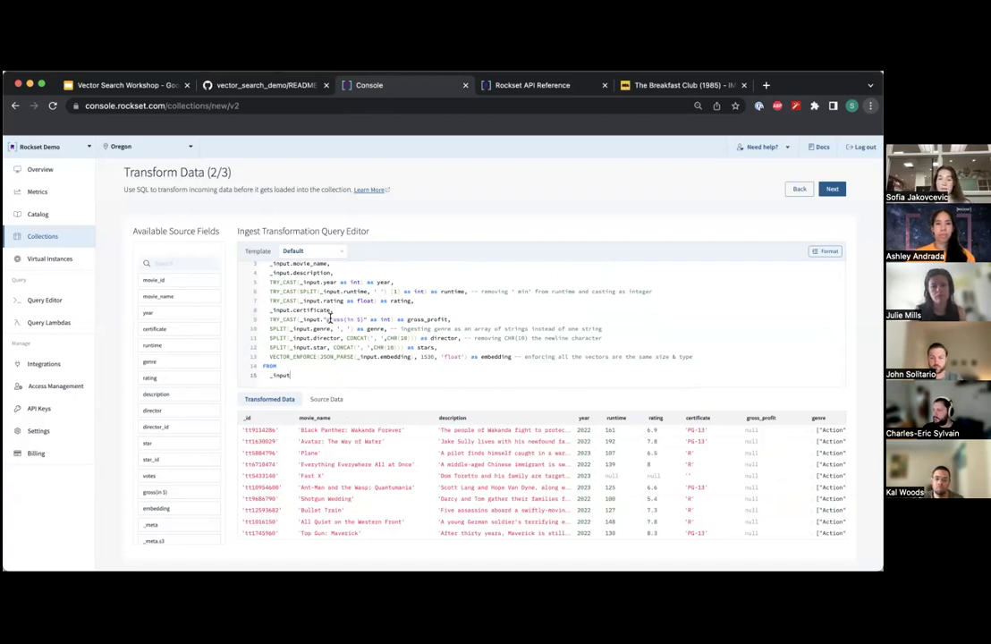
{"action": "scroll", "coordinate": [327, 314], "scroll_direction": "down", "scroll_amount": 1}
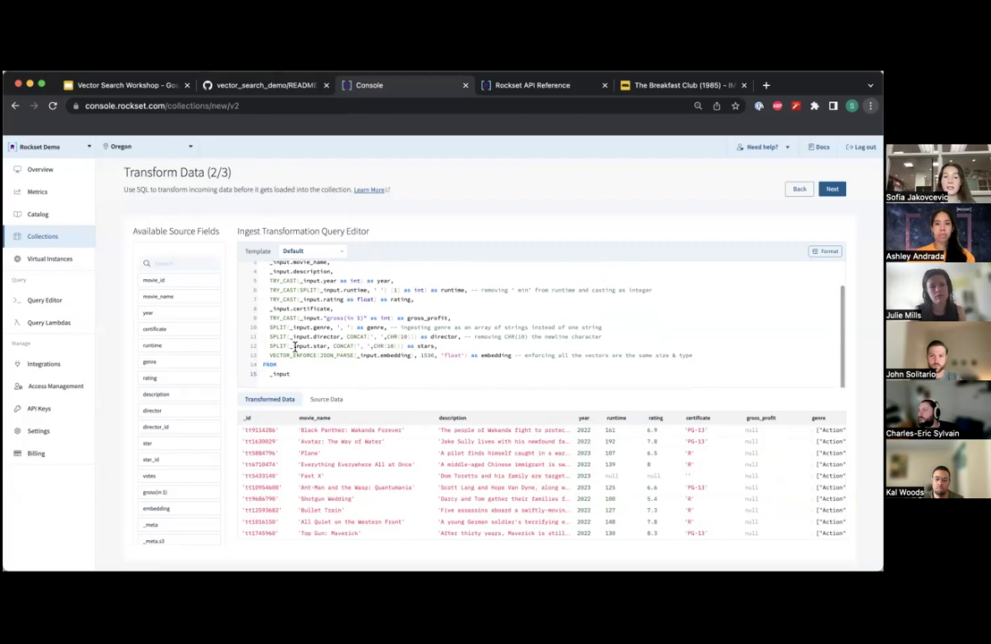
{"action": "left_click", "coordinate": [266, 355]}
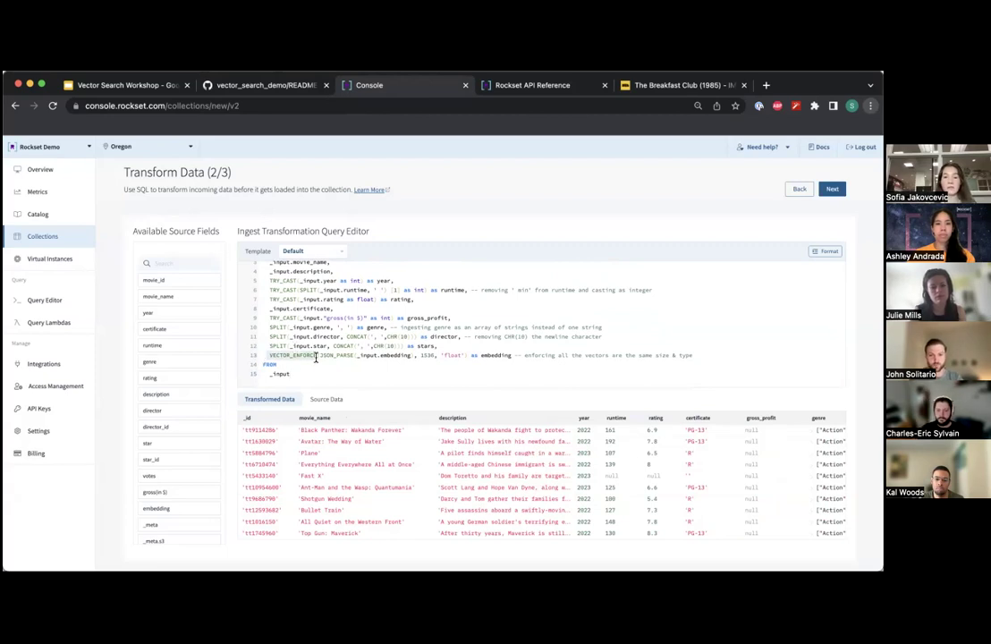
{"action": "left_click", "coordinate": [705, 356]}
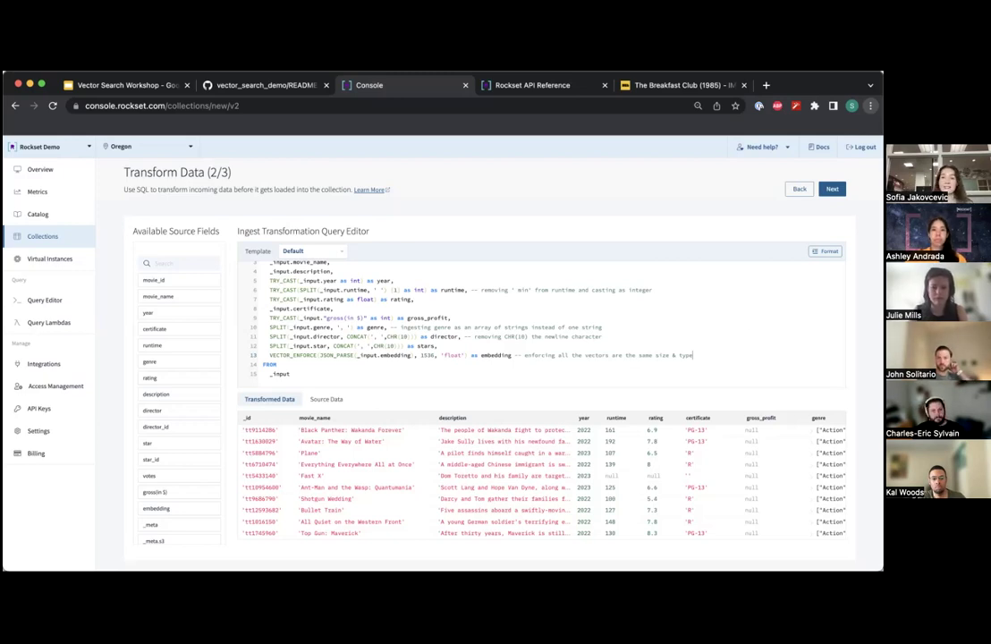
{"action": "left_click", "coordinate": [831, 189]}
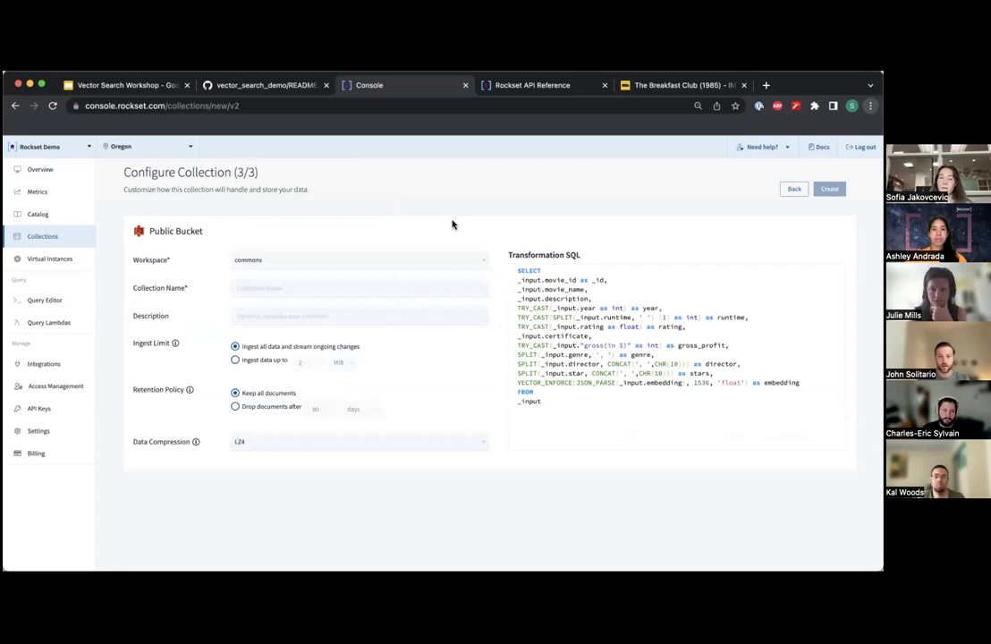
Create the collection in the movies workspace with the name imdb_movies_v3
{"action": "left_click", "coordinate": [371, 263]}
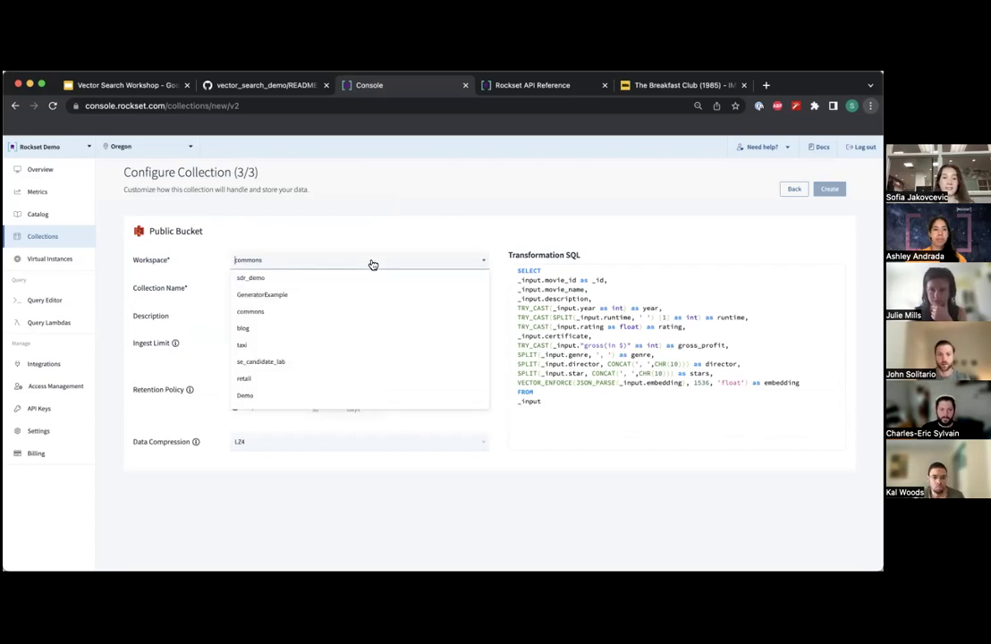
{"action": "scroll", "coordinate": [334, 362], "scroll_direction": "down", "scroll_amount": 2}
{"action": "scroll", "coordinate": [335, 361], "scroll_direction": "down", "scroll_amount": 5}
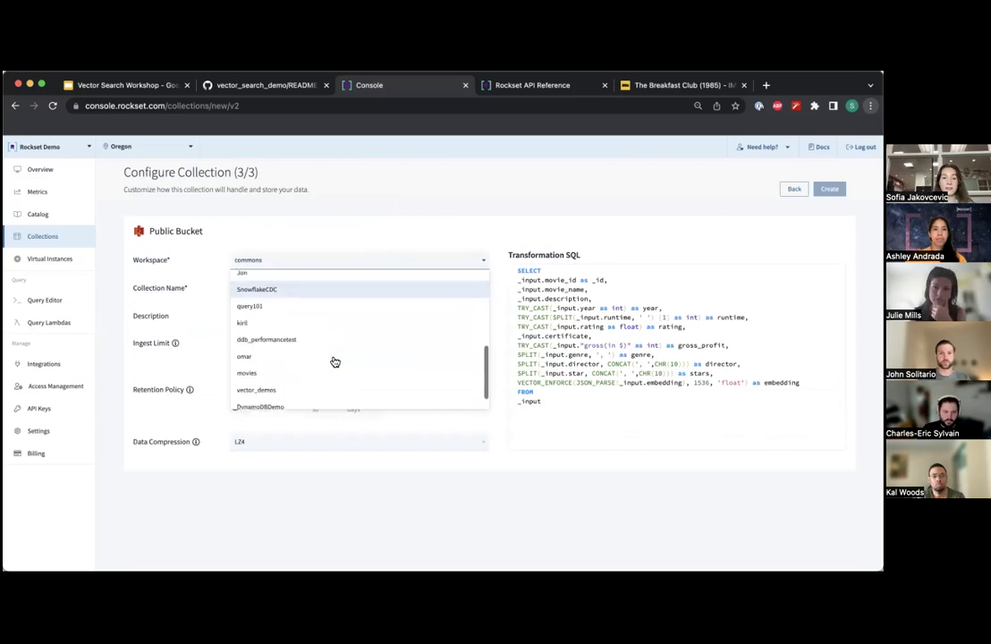
{"action": "left_click", "coordinate": [312, 351]}
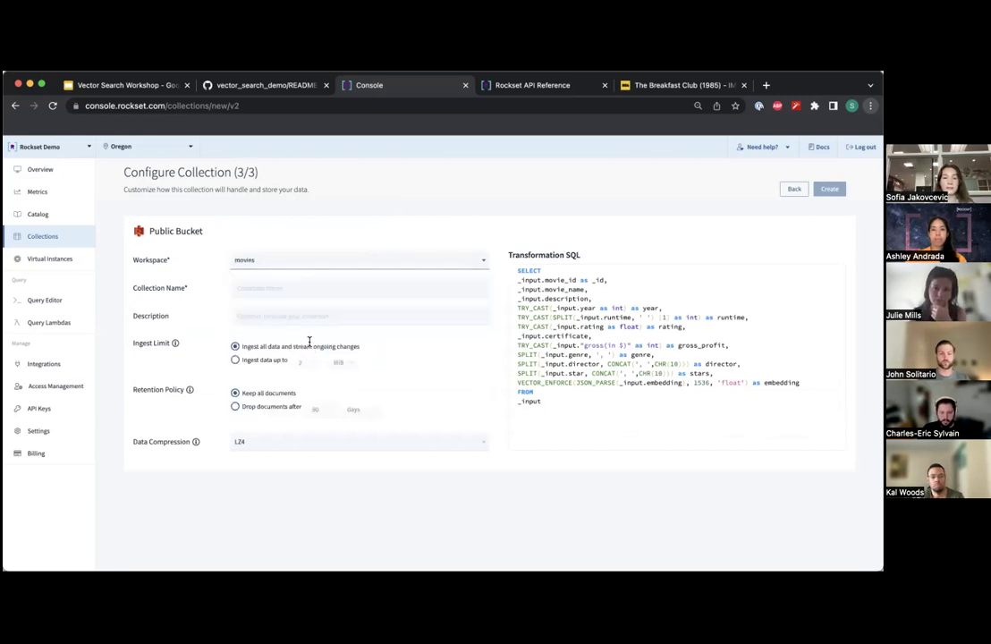
{"action": "left_click", "coordinate": [285, 286]}
{"action": "type", "text": "im"}
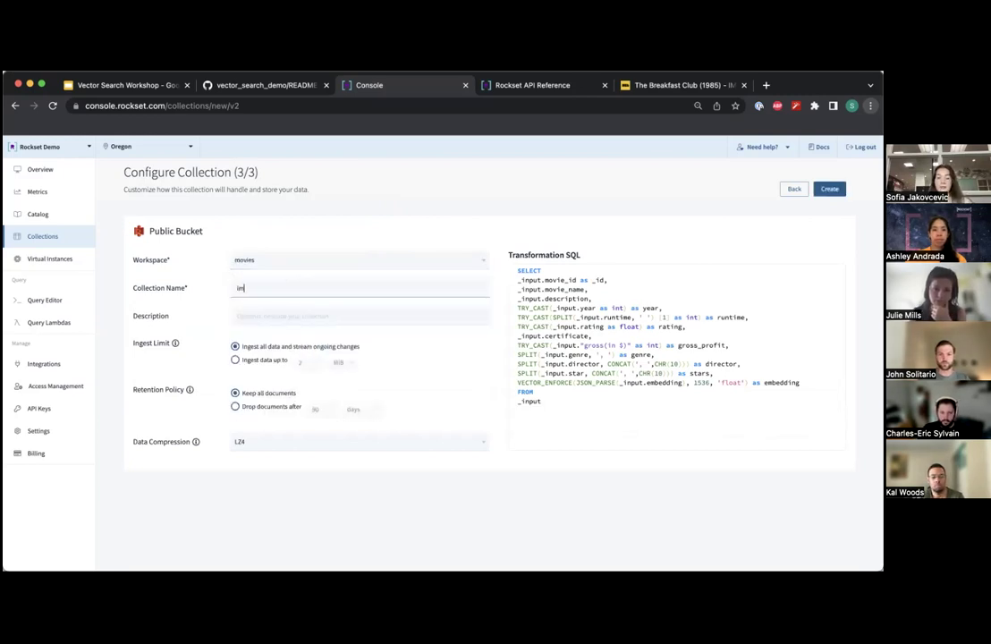
{"action": "type", "text": "db_"}
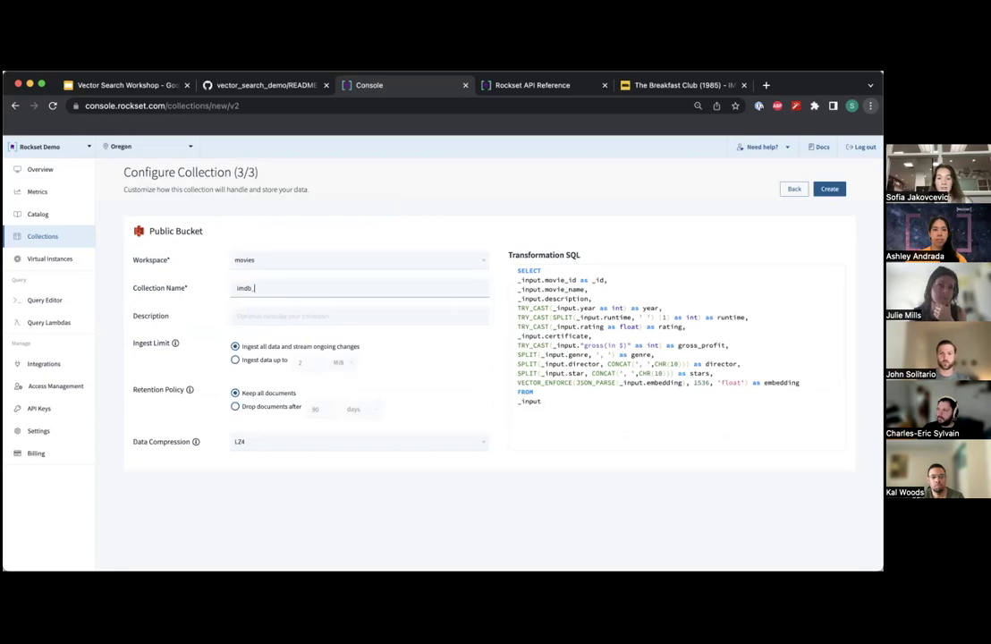
{"action": "type", "text": "movies_v"}
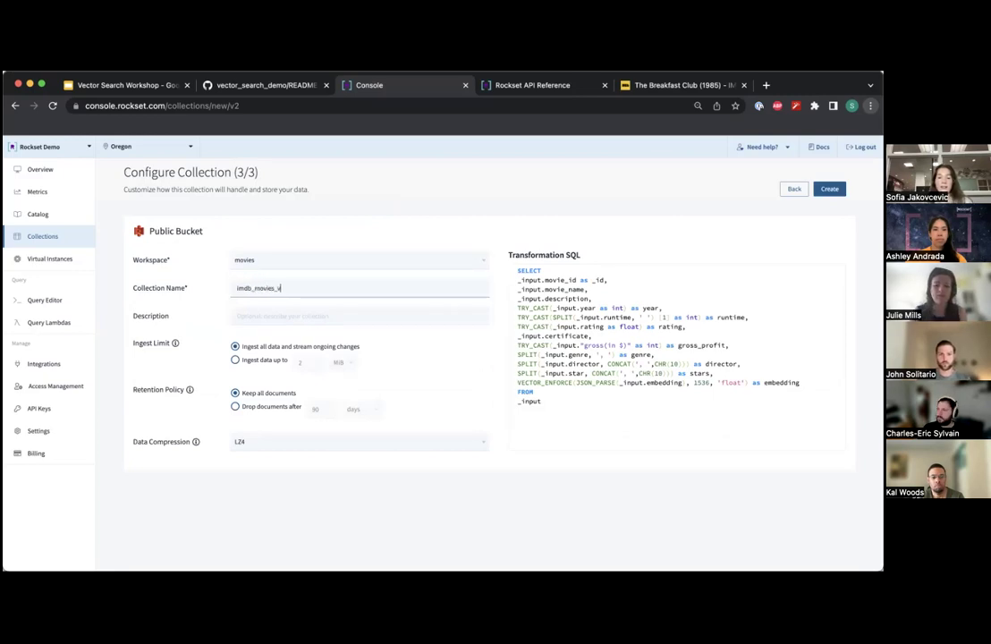
{"action": "type", "text": "3"}
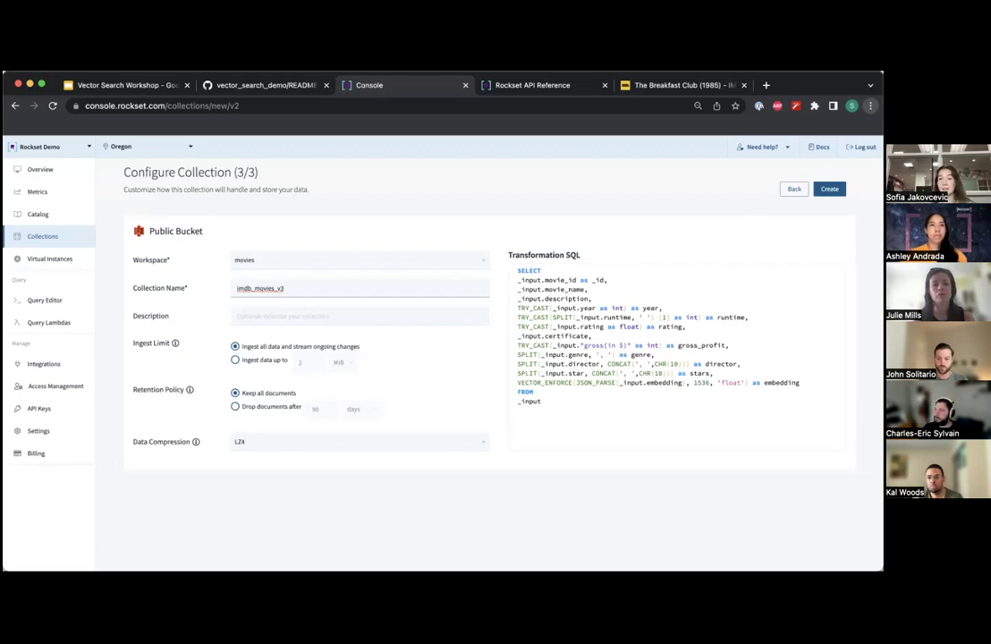
{"action": "left_click", "coordinate": [829, 188]}
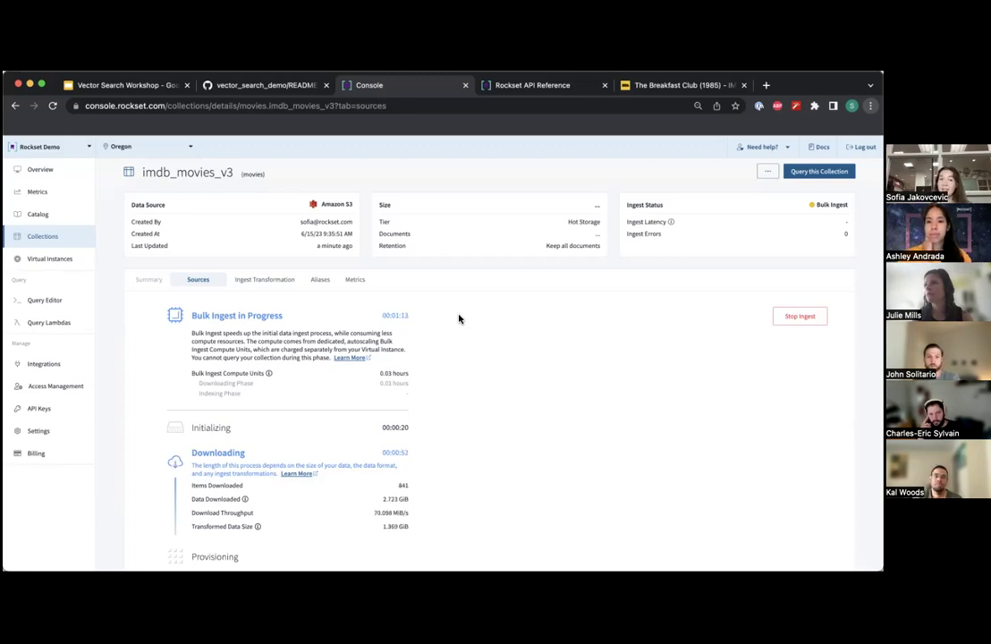
{"action": "left_click", "coordinate": [738, 159]}
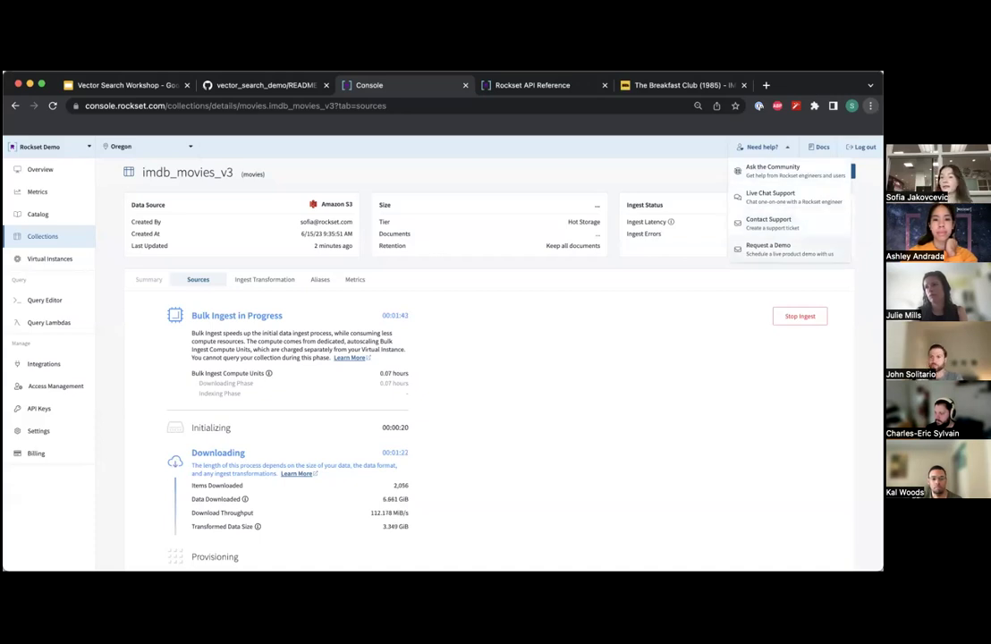
{"action": "left_click", "coordinate": [590, 186]}
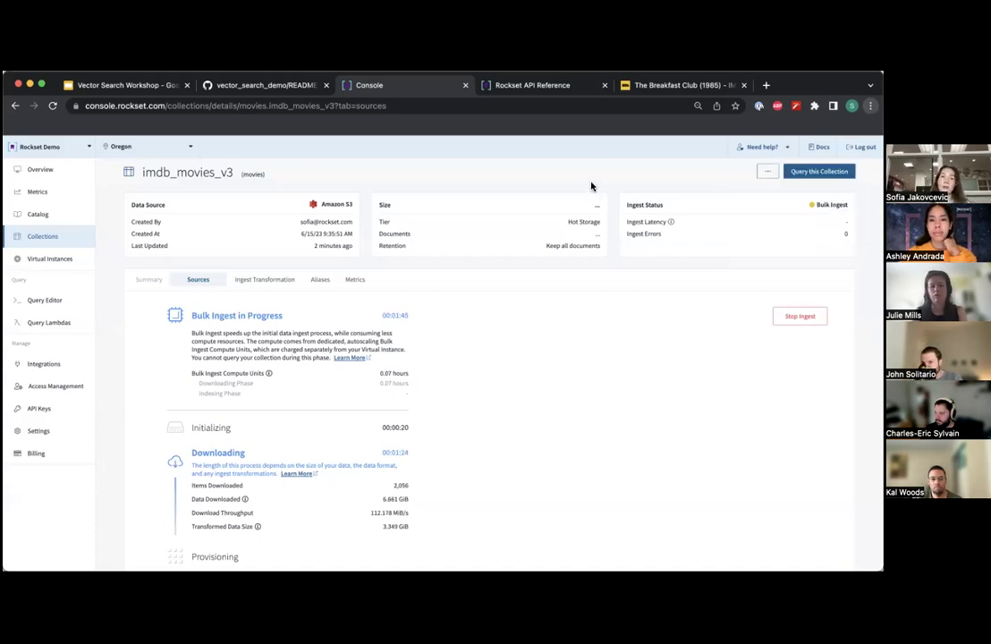